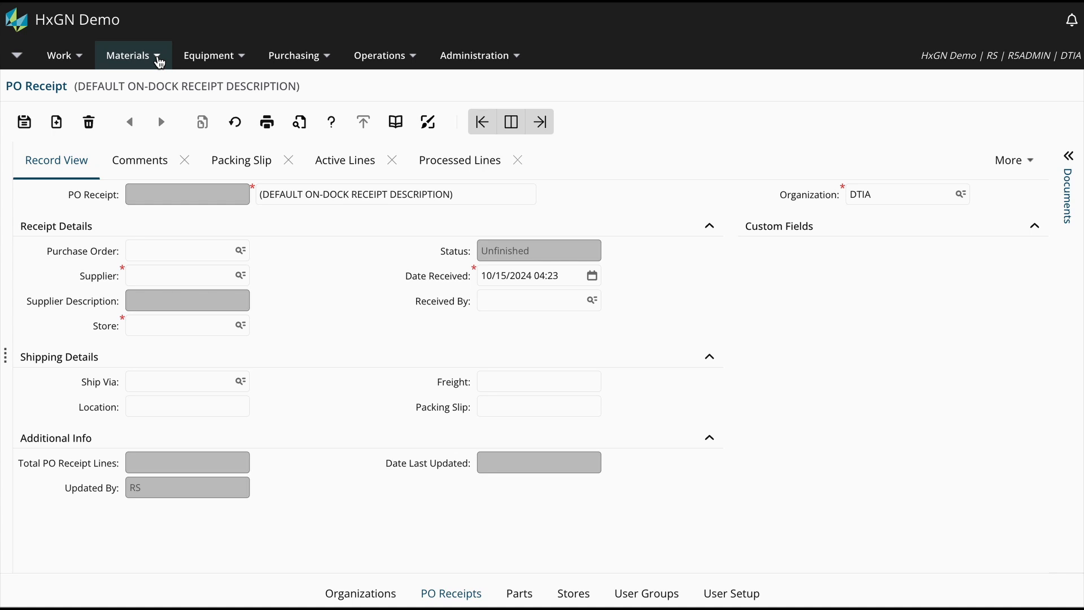
- Open the PO Receipts screen and describe the new receipt as "Stock Replenishment Oct 2024"
click(160, 61)
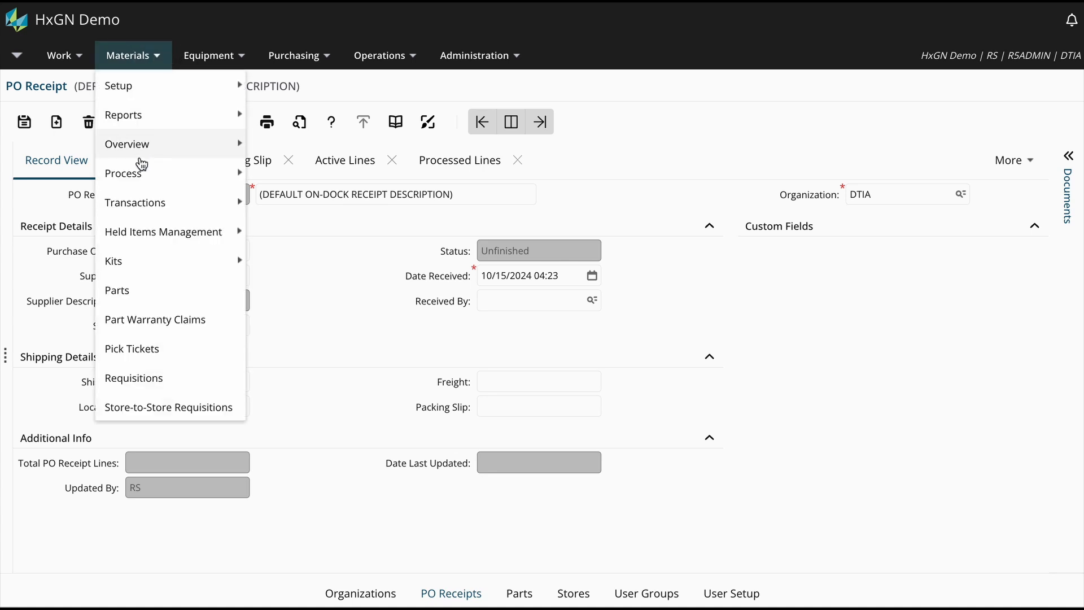
mouse_move(148, 210)
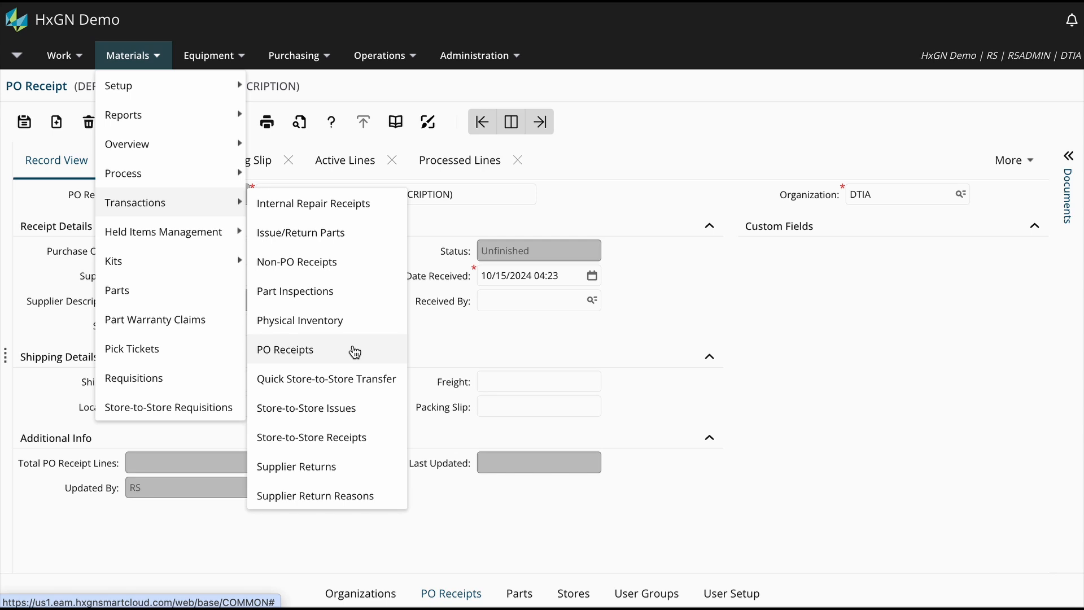
click(354, 351)
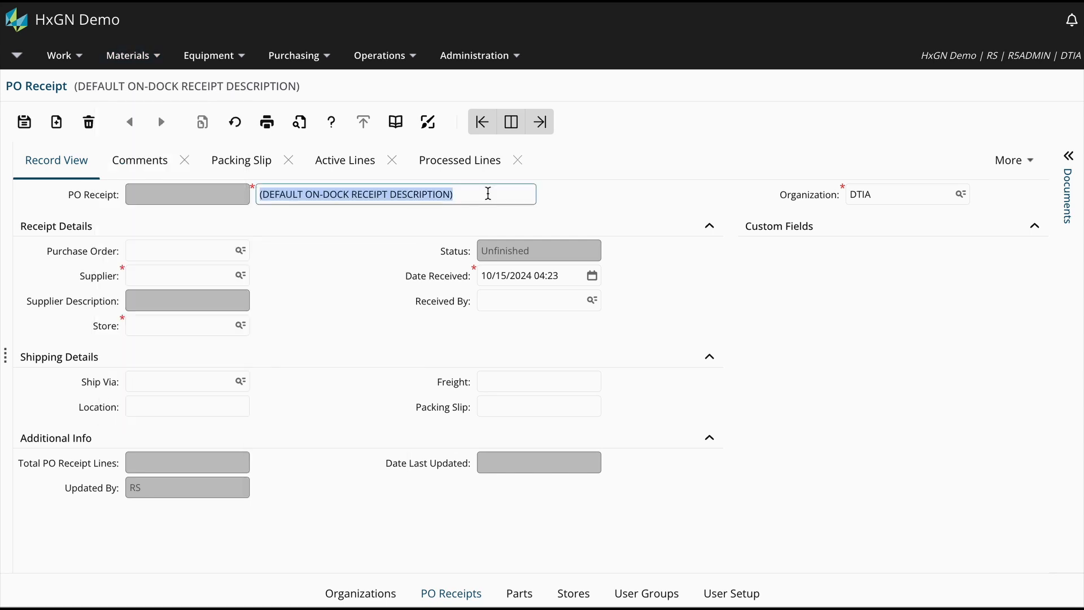
text(Stock R)
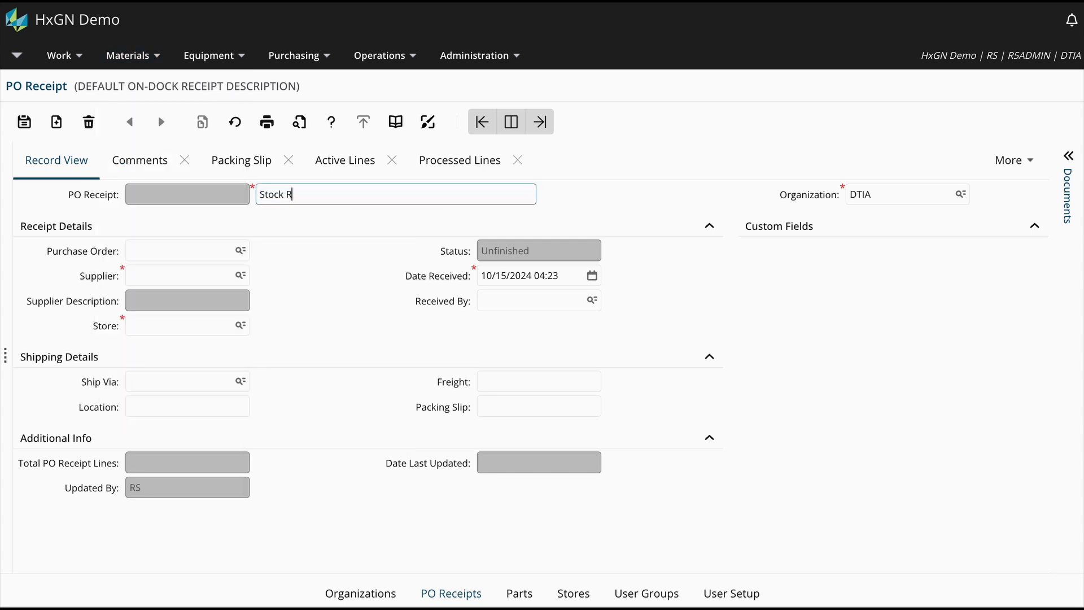
text(eplenishment Oct 2024)
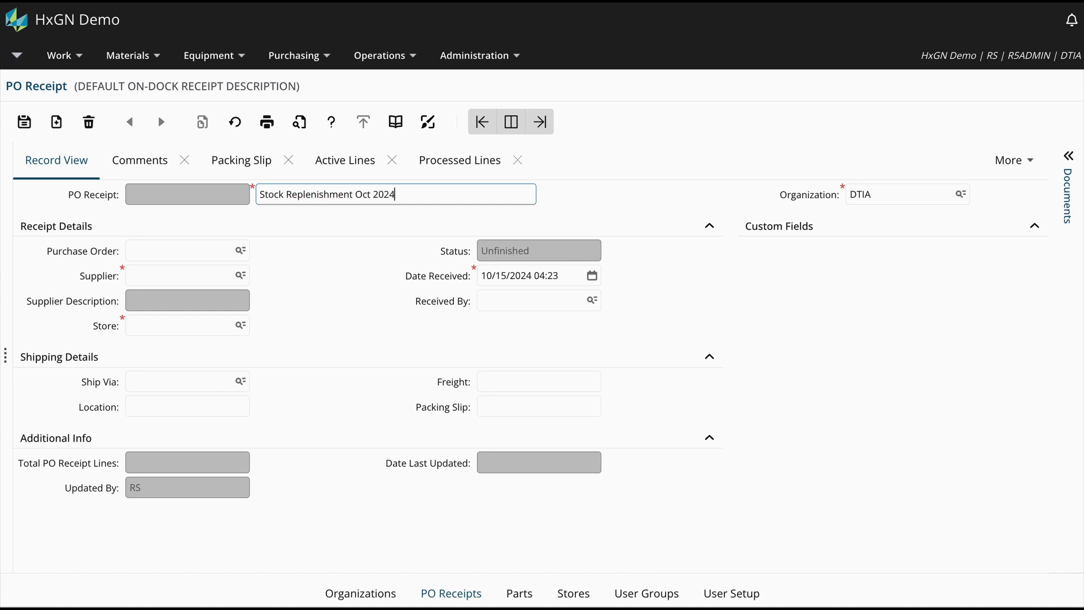
- Enter the purchase order number on the receipt and check the supplier and store it fills in
click(211, 251)
text(100)
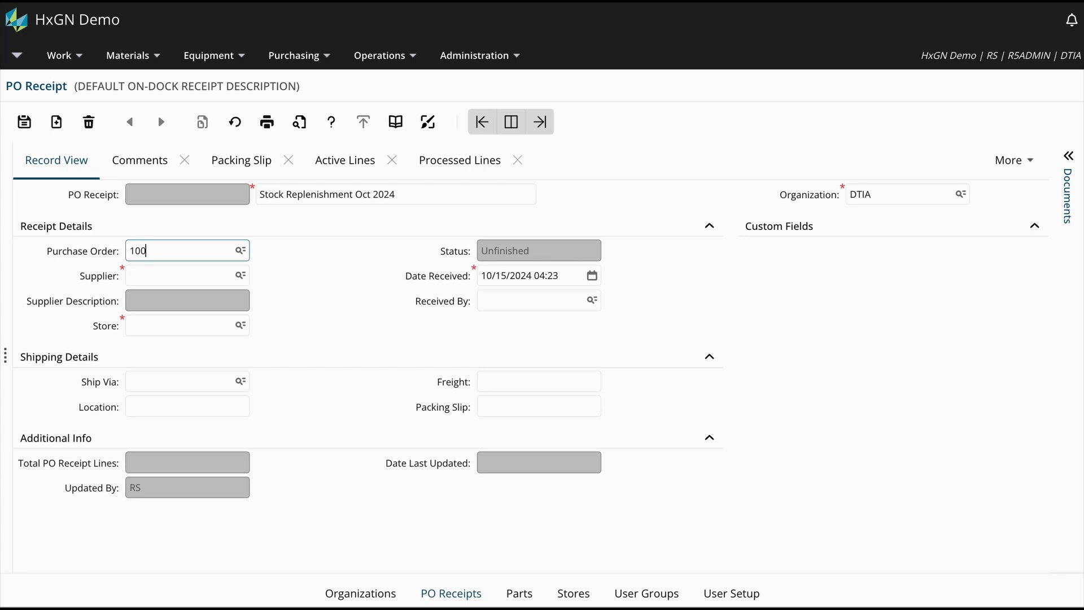
text(50)
click(199, 285)
click(193, 325)
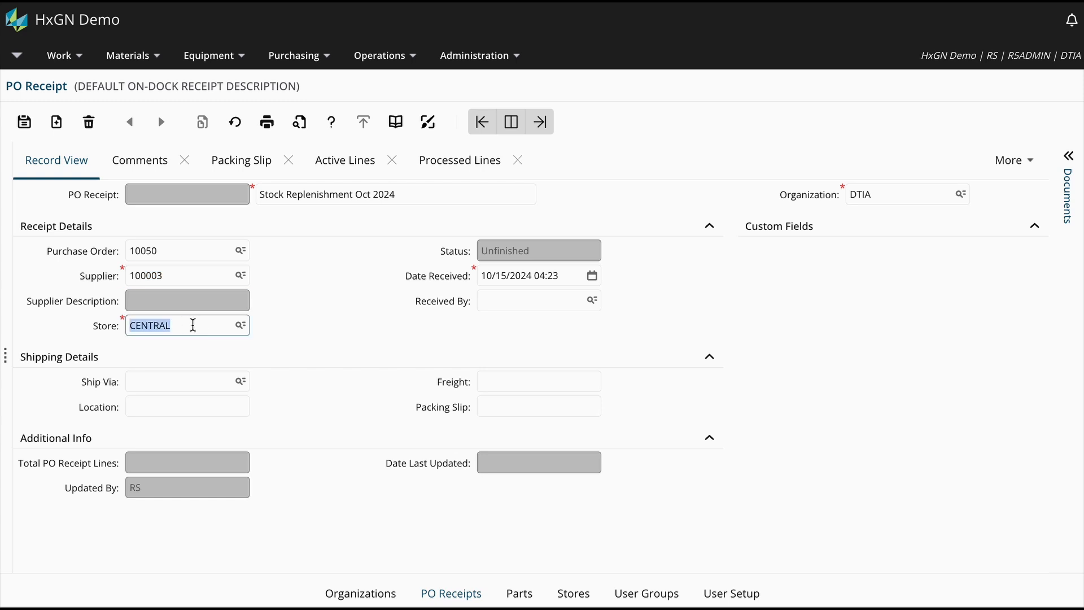
mouse_move(194, 326)
- Enter the receiver's user code and packing slip 456hu237, and save the PO receipt
click(488, 303)
text(RS)
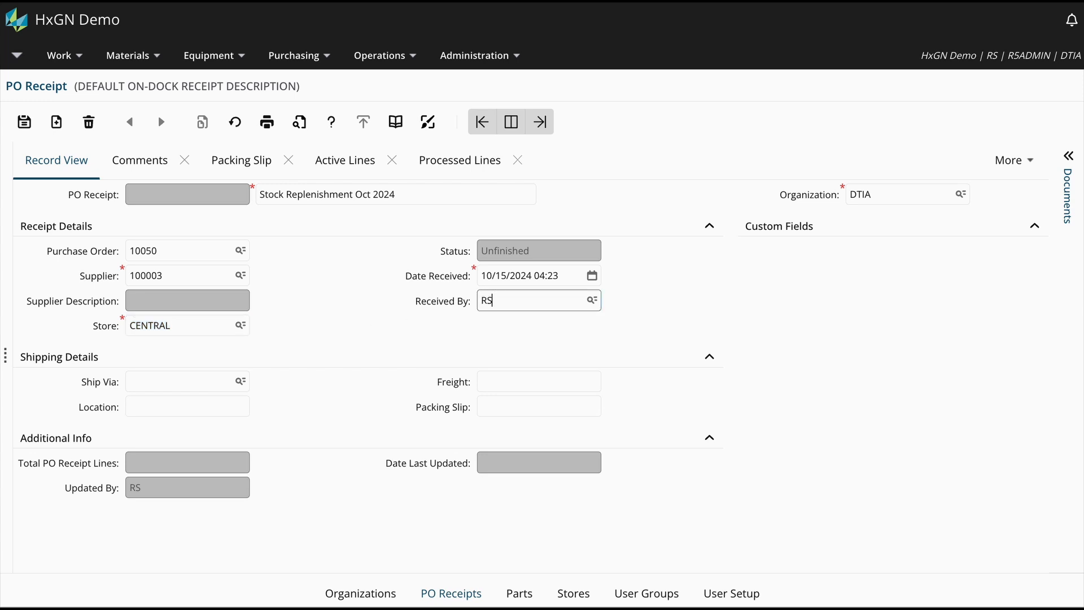
click(495, 407)
click(495, 408)
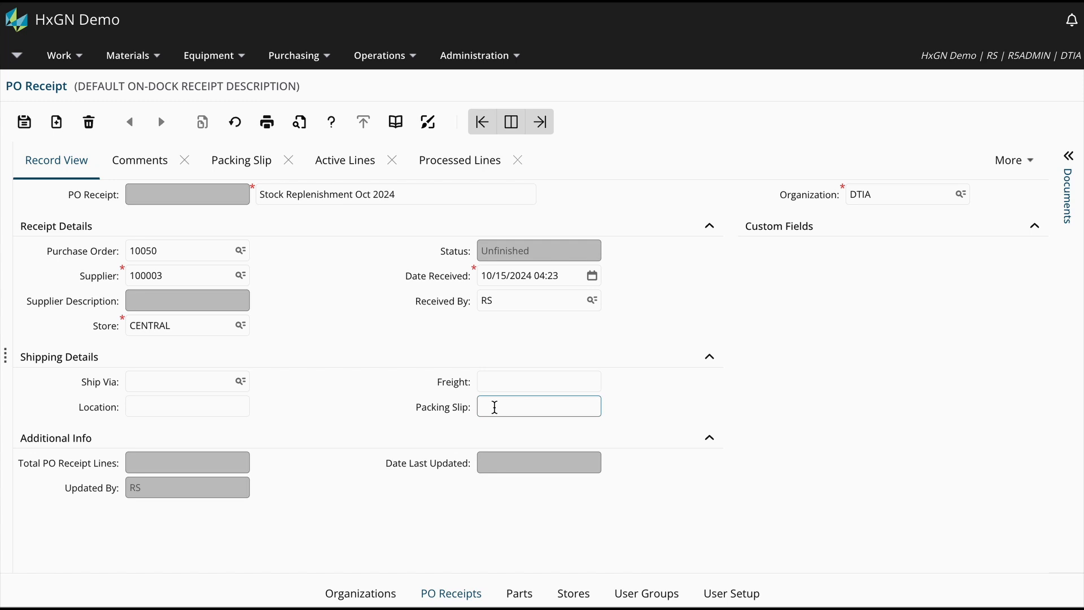
text(456hu237)
click(25, 122)
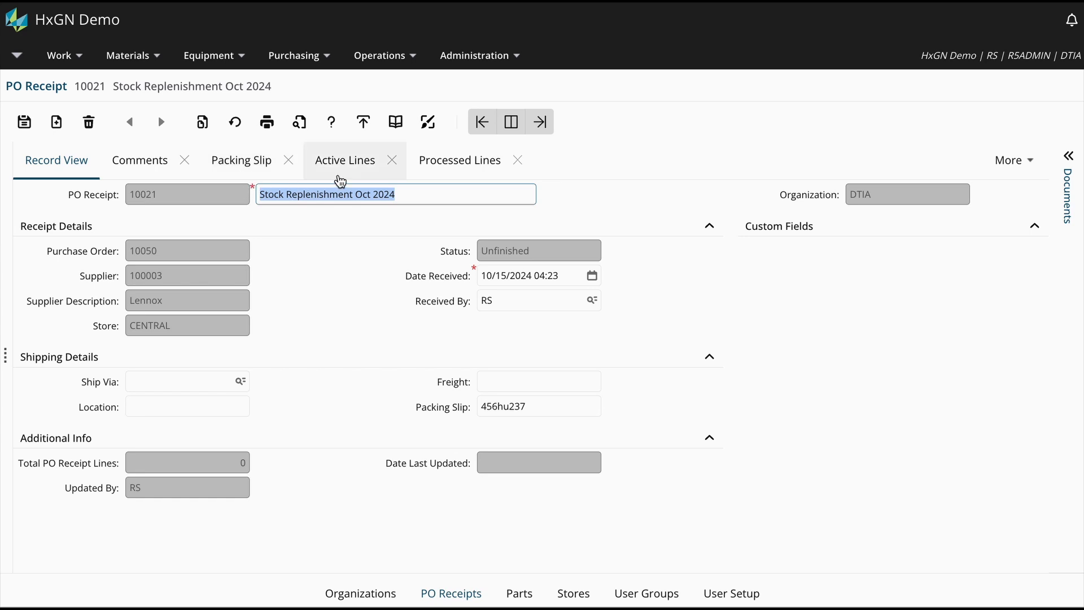
- Retrieve the purchase order's lines into the receipt's packing slip
click(248, 170)
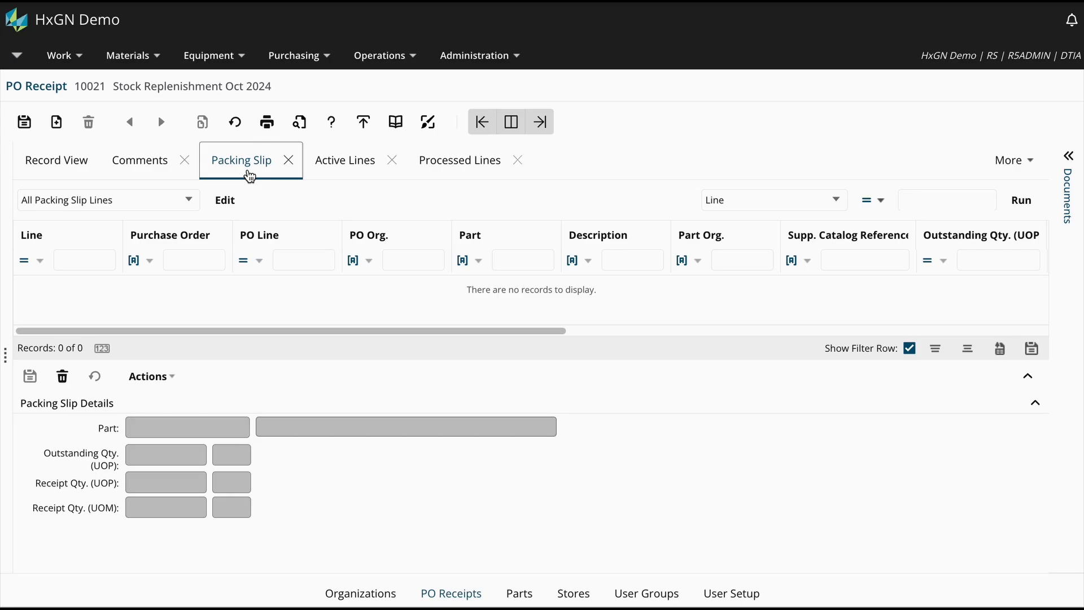
click(167, 381)
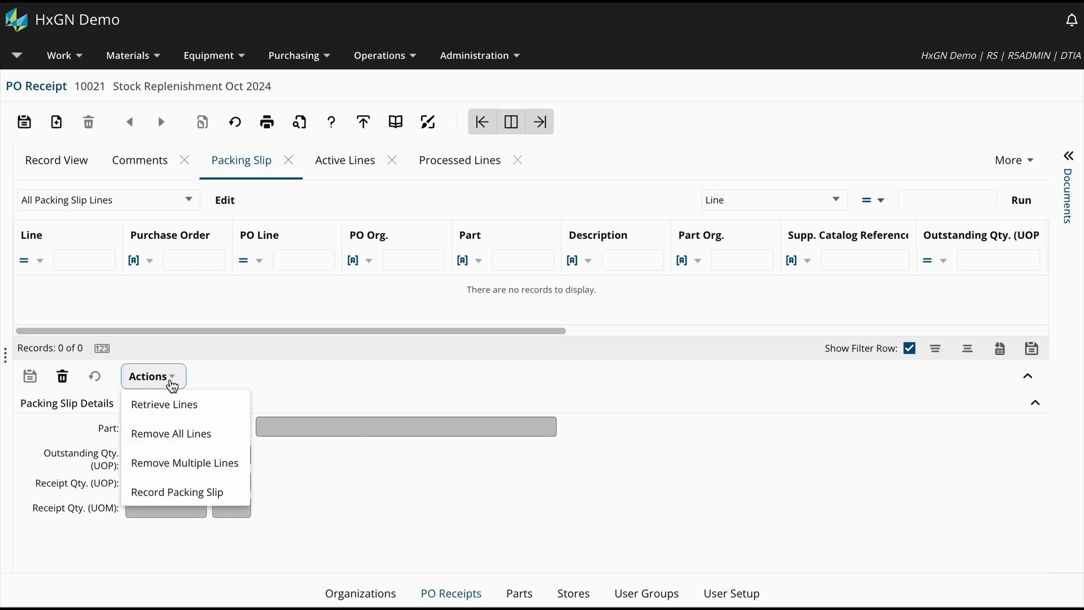
click(207, 406)
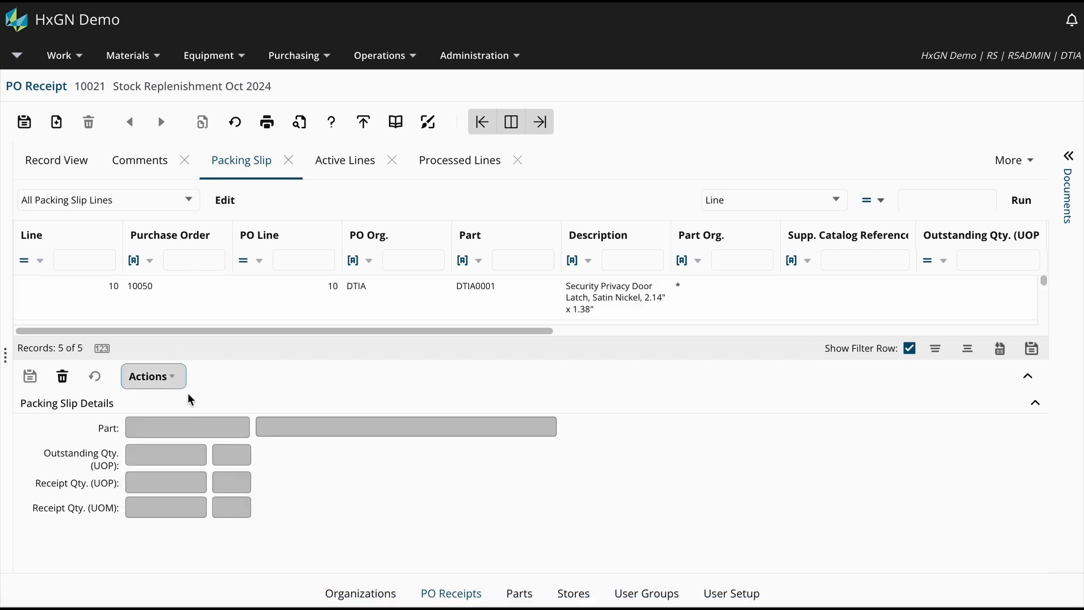
- Remove lines 10, 20 and 30 from the packing slip and record the packing slip
click(177, 375)
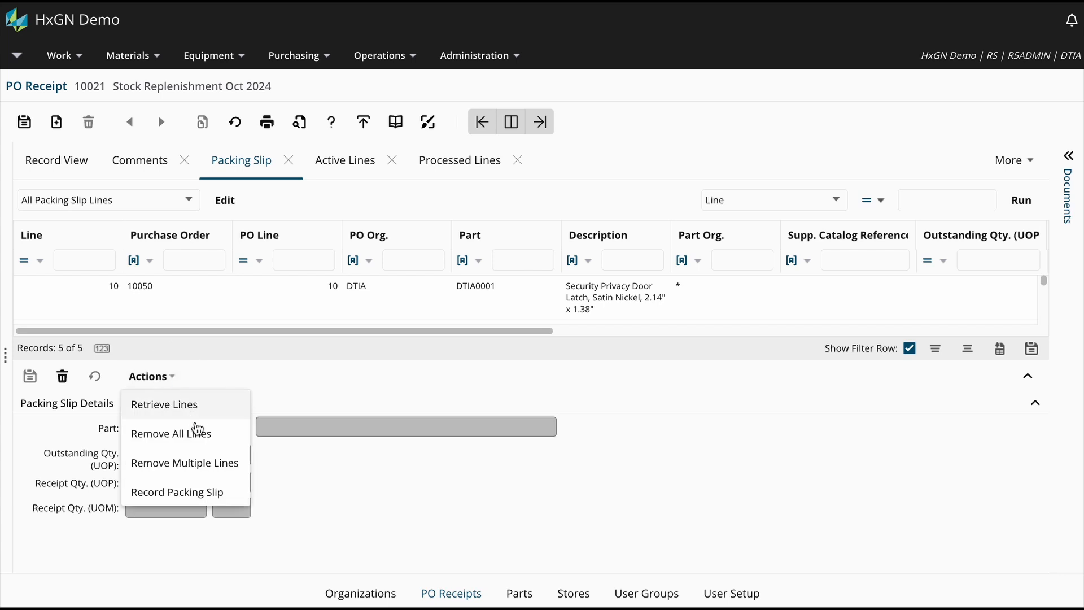
click(239, 469)
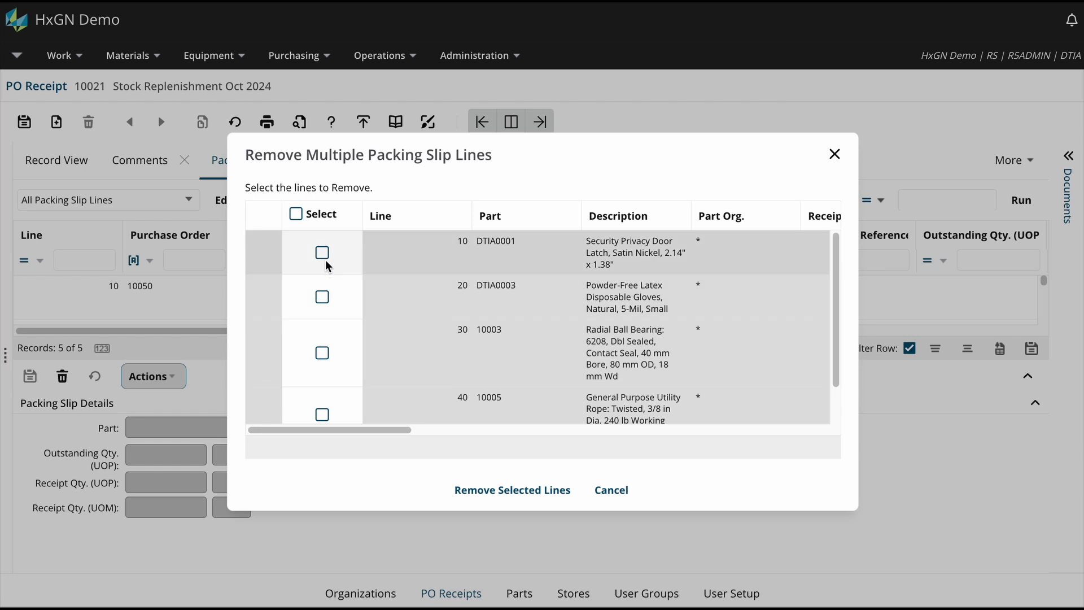
click(323, 254)
click(324, 291)
click(321, 353)
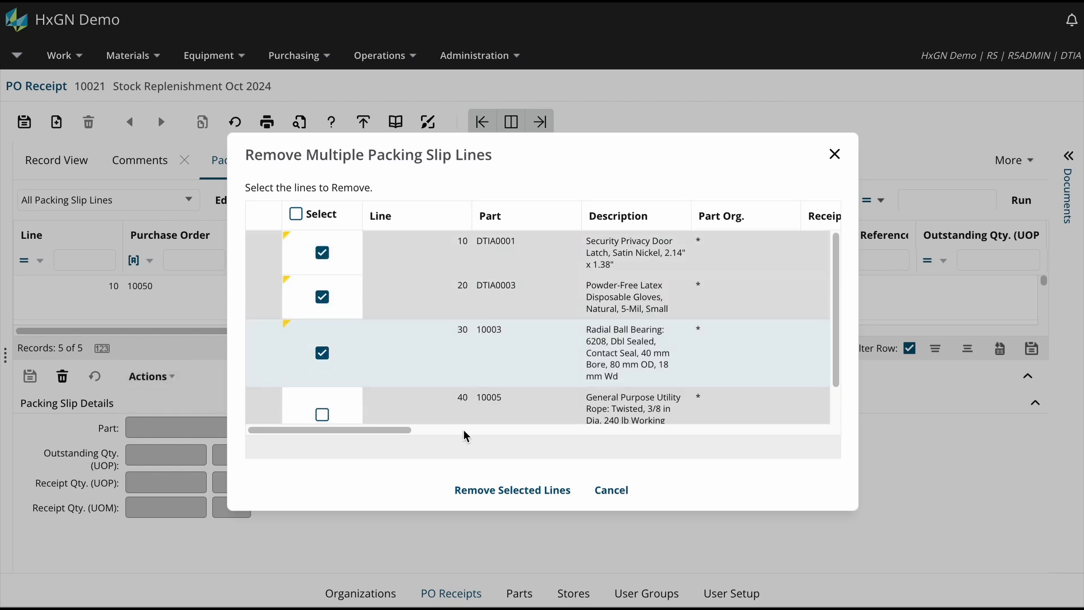
click(473, 488)
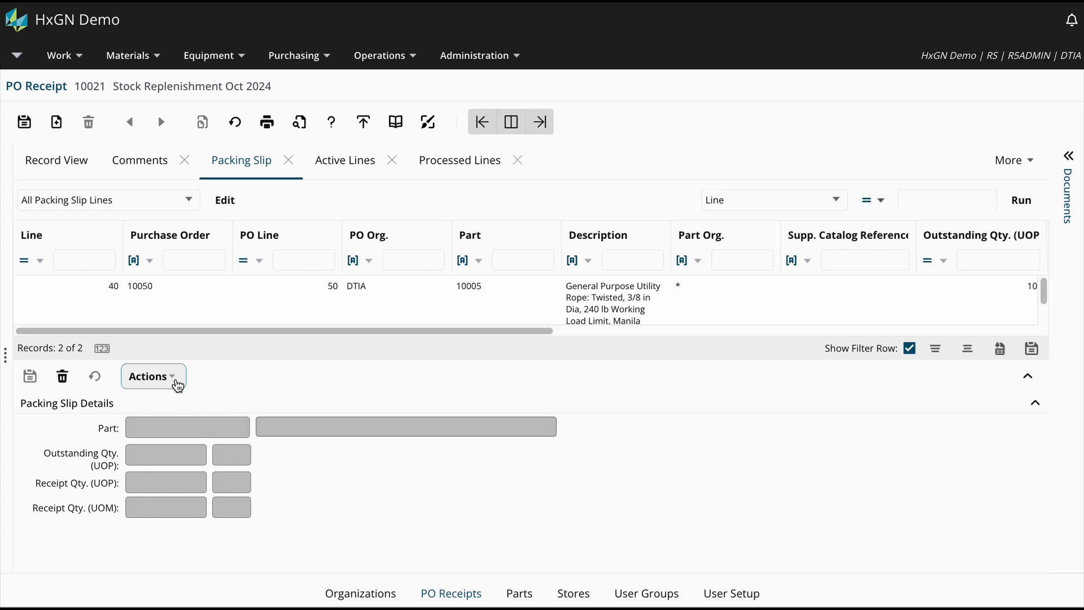
click(177, 386)
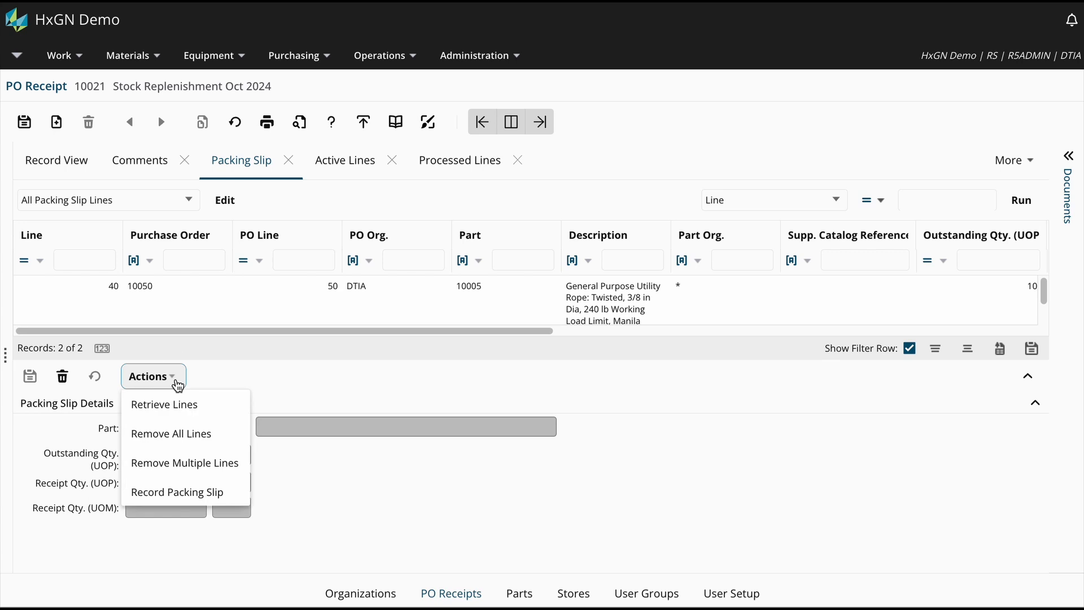
click(229, 502)
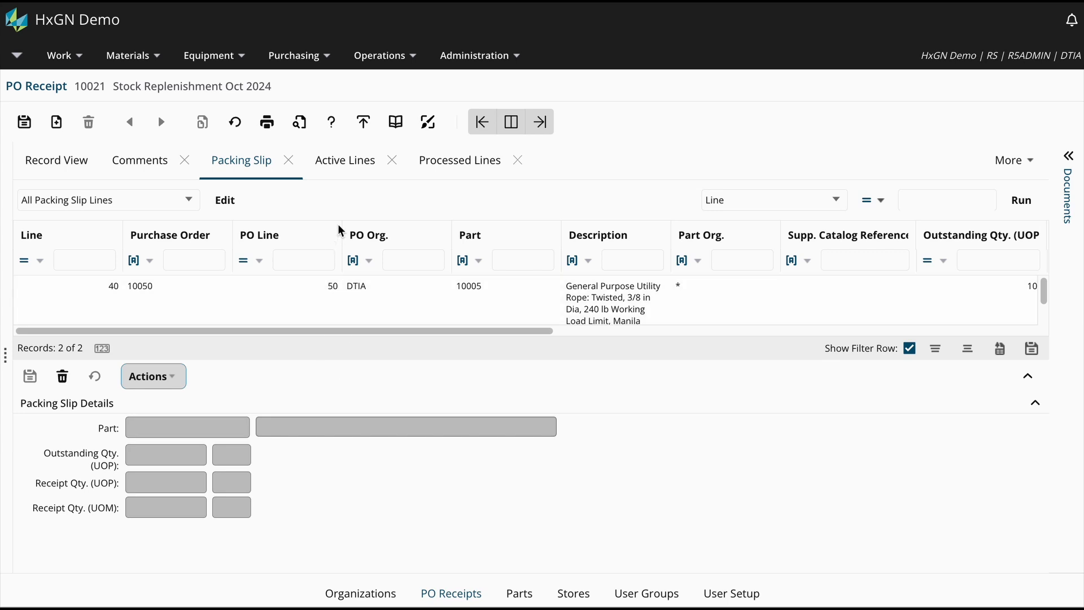
- Set the receipt quantity of the utility rope, part 10005, to 50 ft in the active lines
click(341, 165)
click(343, 305)
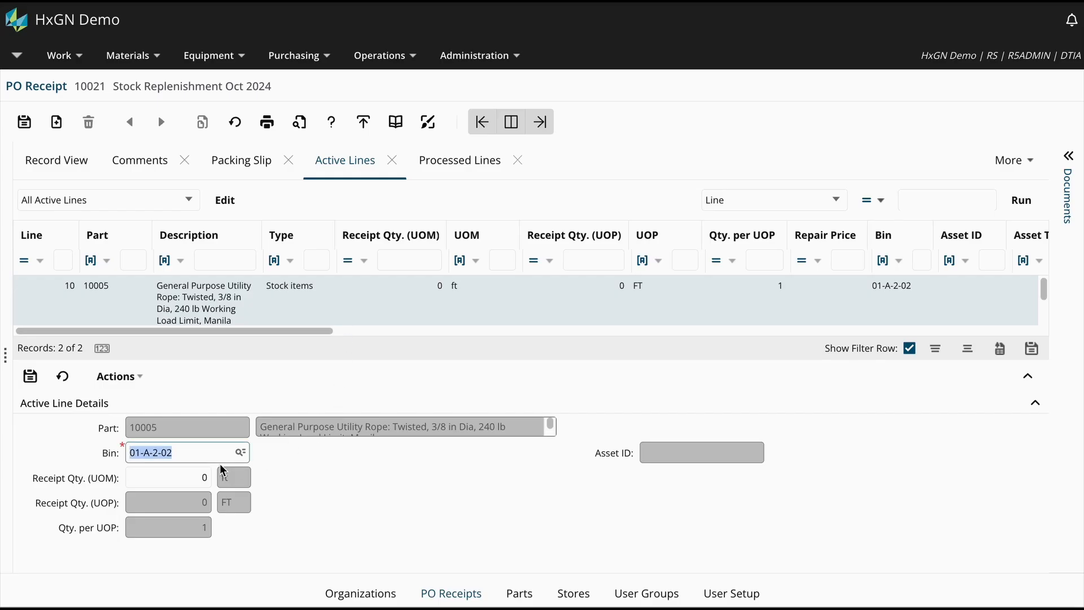
click(192, 478)
text(50)
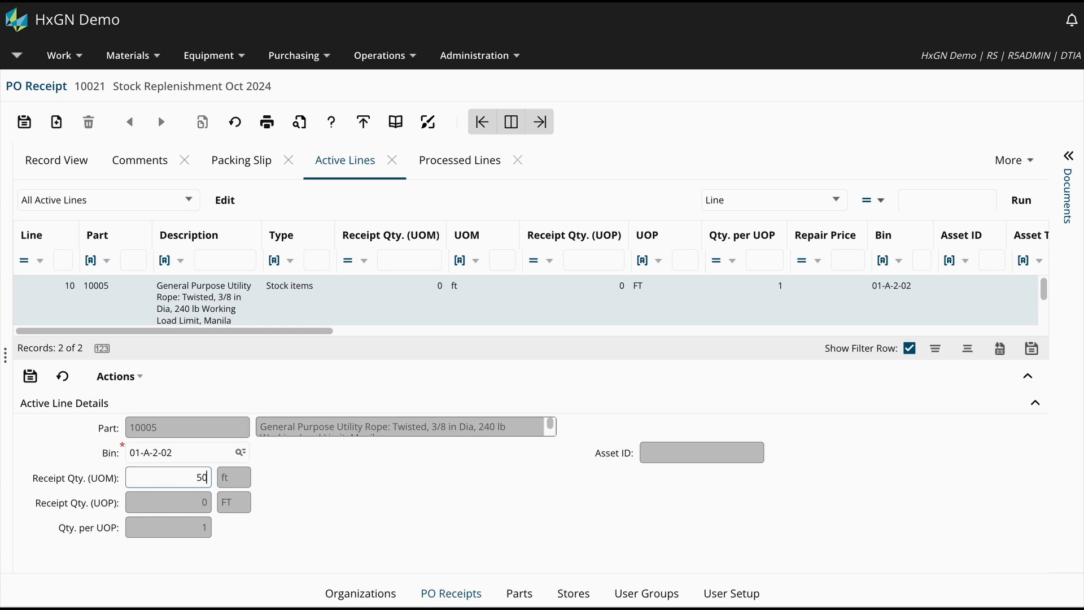
click(234, 478)
click(192, 452)
- Set the AHU Intake Air Filter's receipt quantity to 1 EA, submit the line, and approve all parts on the receipt
click(333, 297)
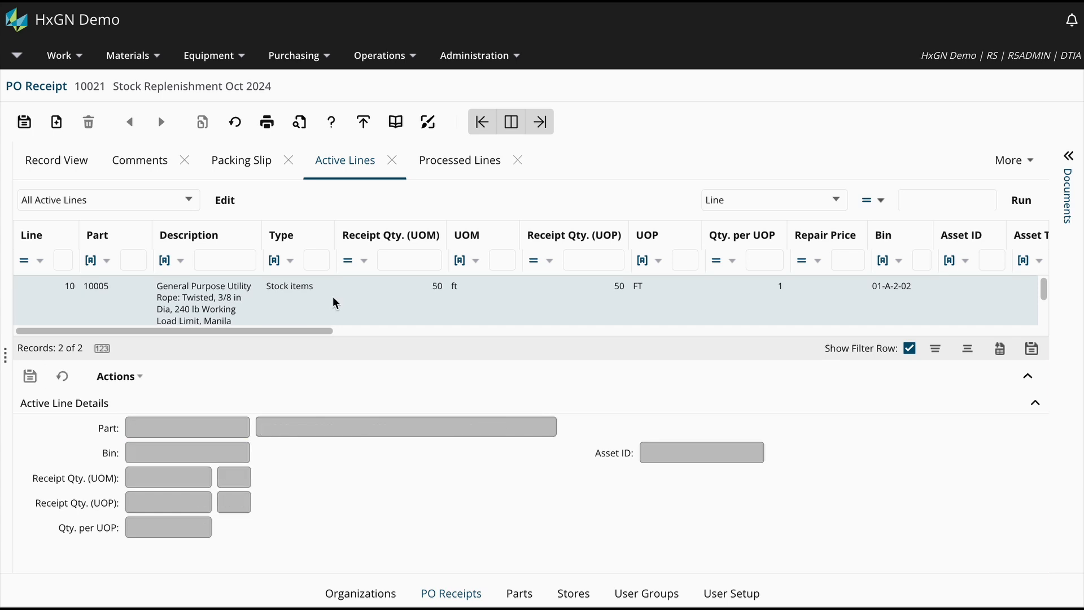
scroll(333, 308, down, 1)
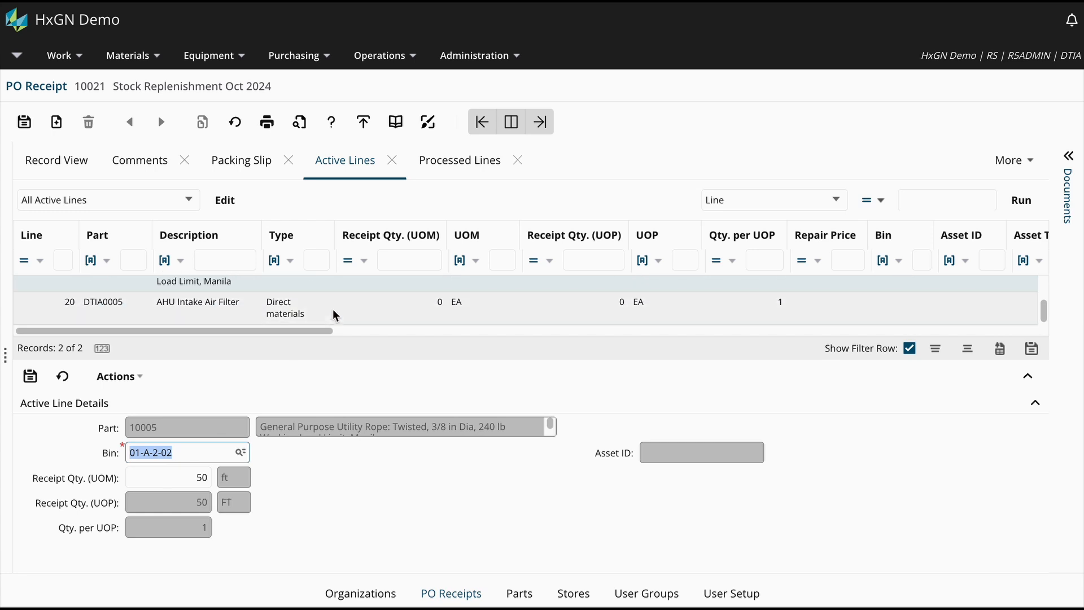
click(332, 316)
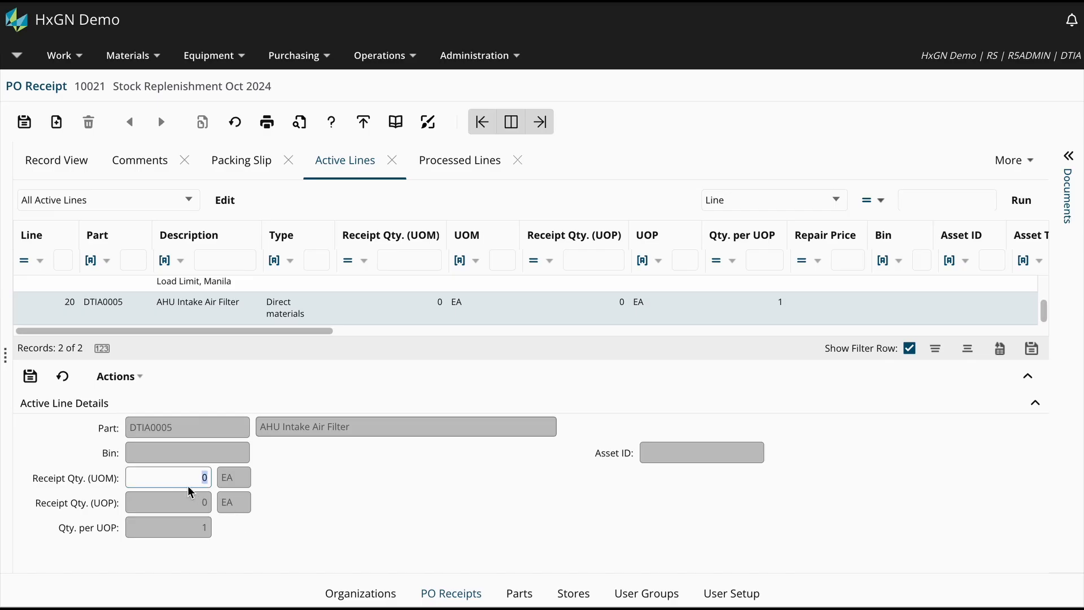
click(190, 450)
click(190, 479)
text(1)
click(31, 377)
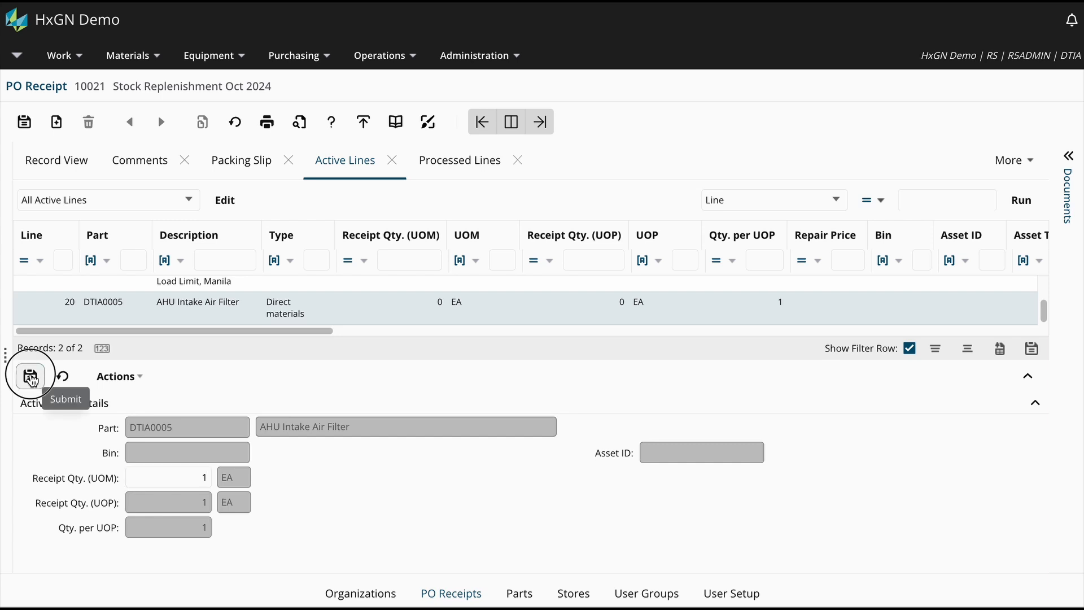
click(31, 380)
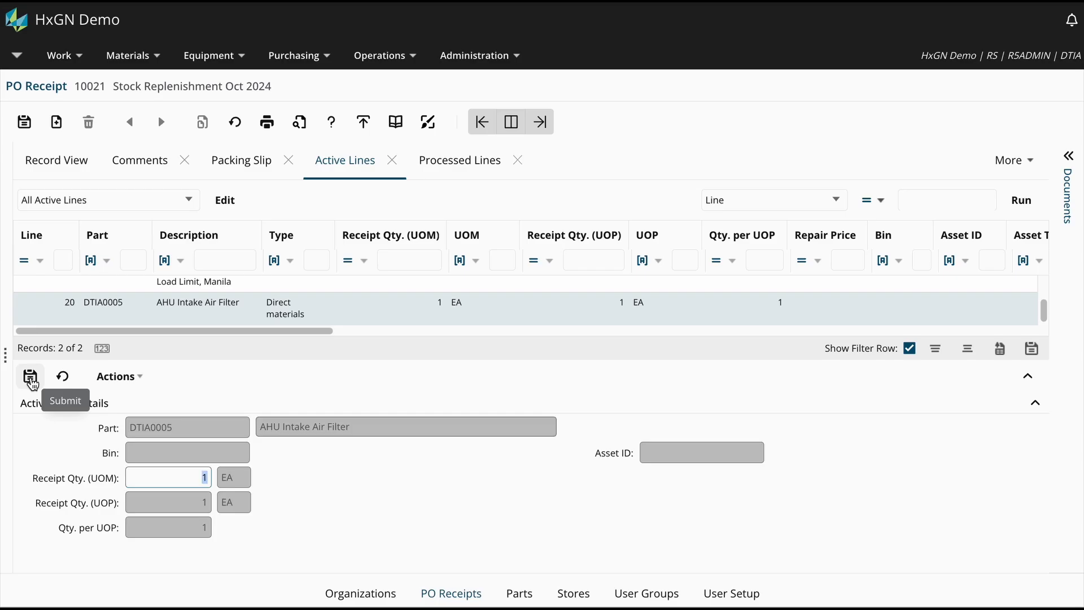
click(146, 384)
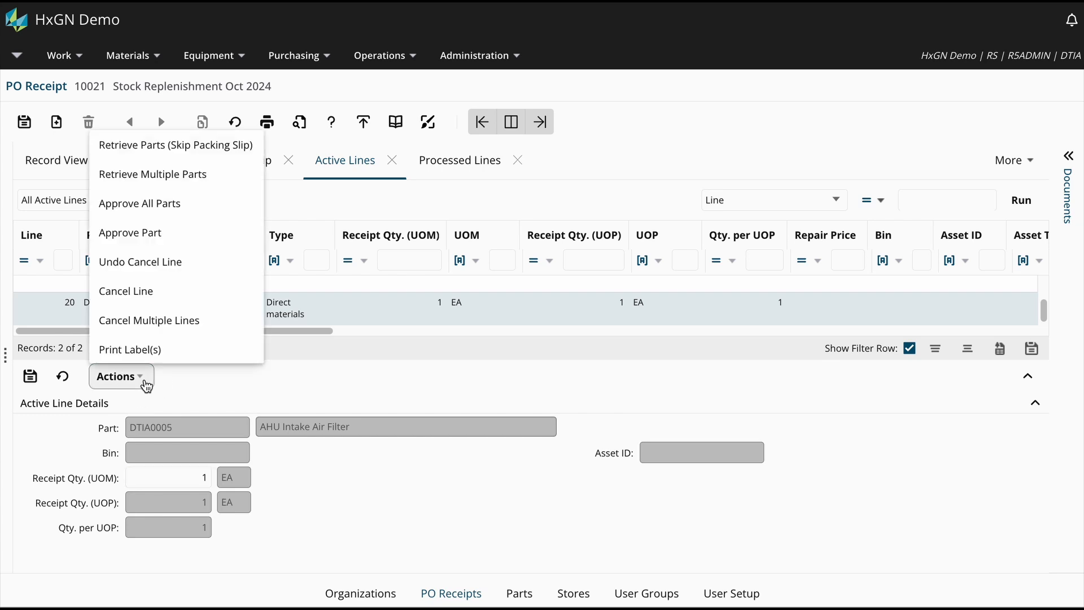
click(215, 210)
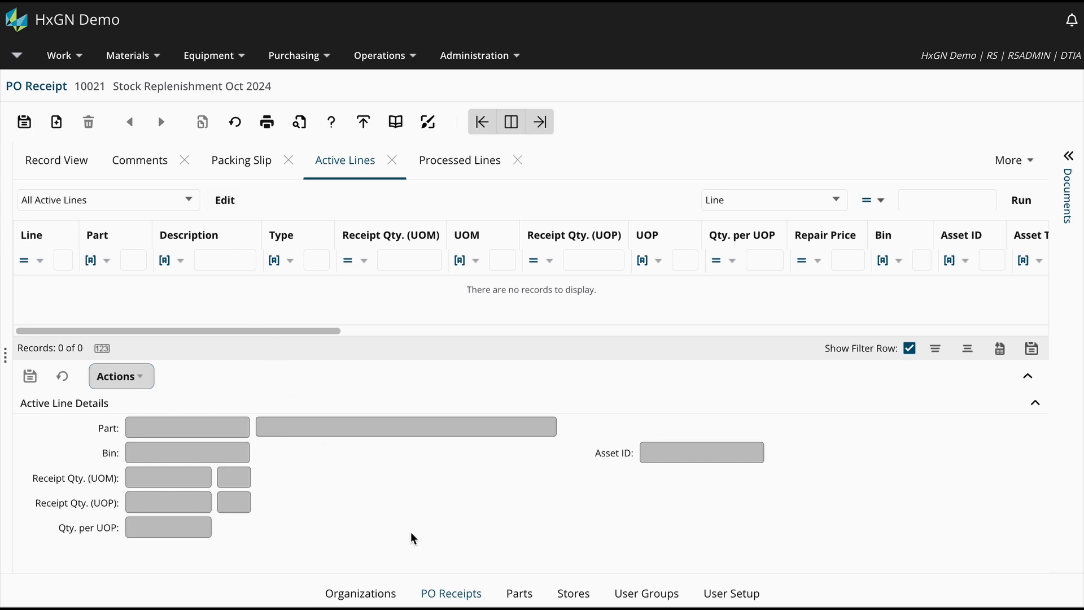
- Examine the Central Storeroom's transactions for the received air filter and rope, including their work order, purchase order and bin columns
click(573, 594)
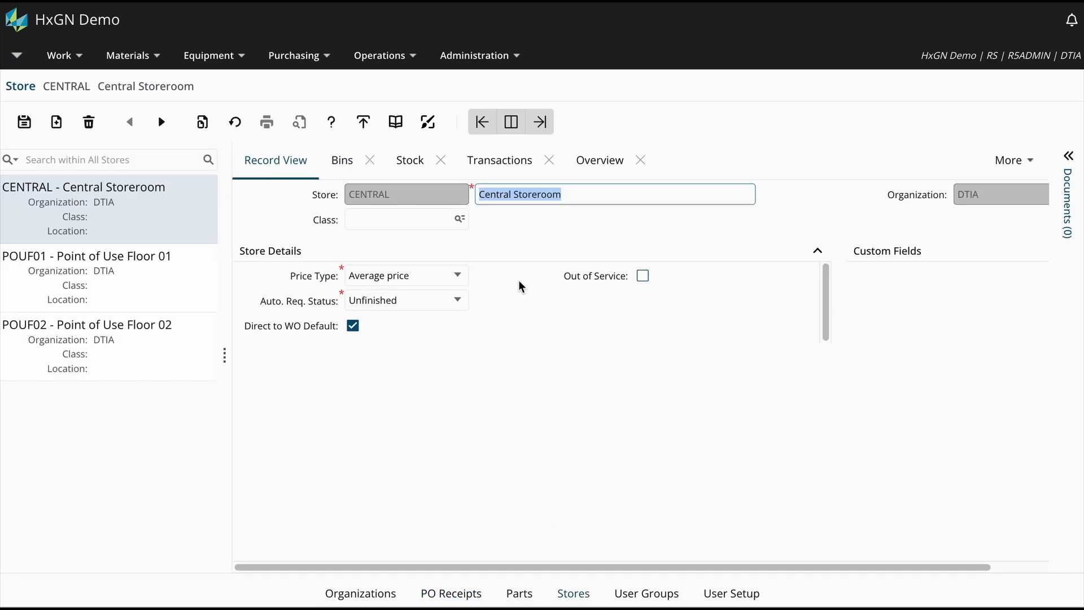
click(507, 163)
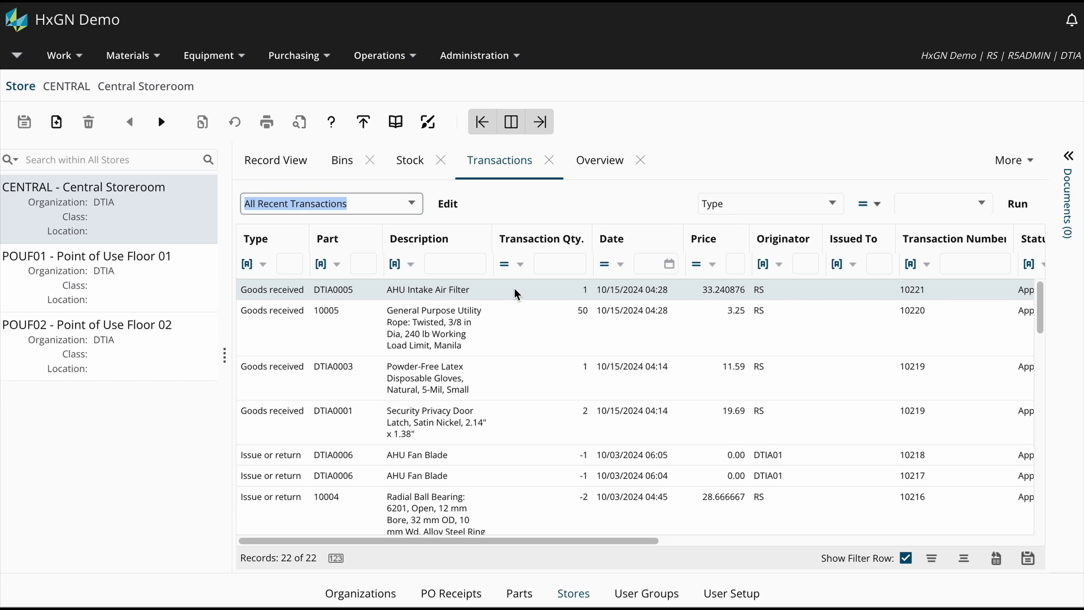
click(520, 342)
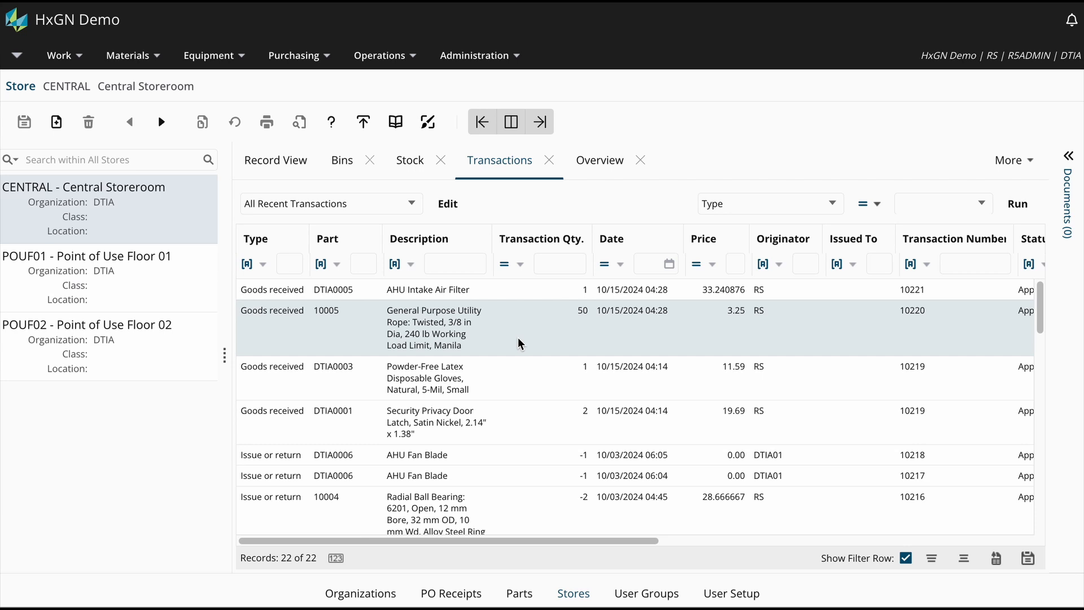
click(521, 291)
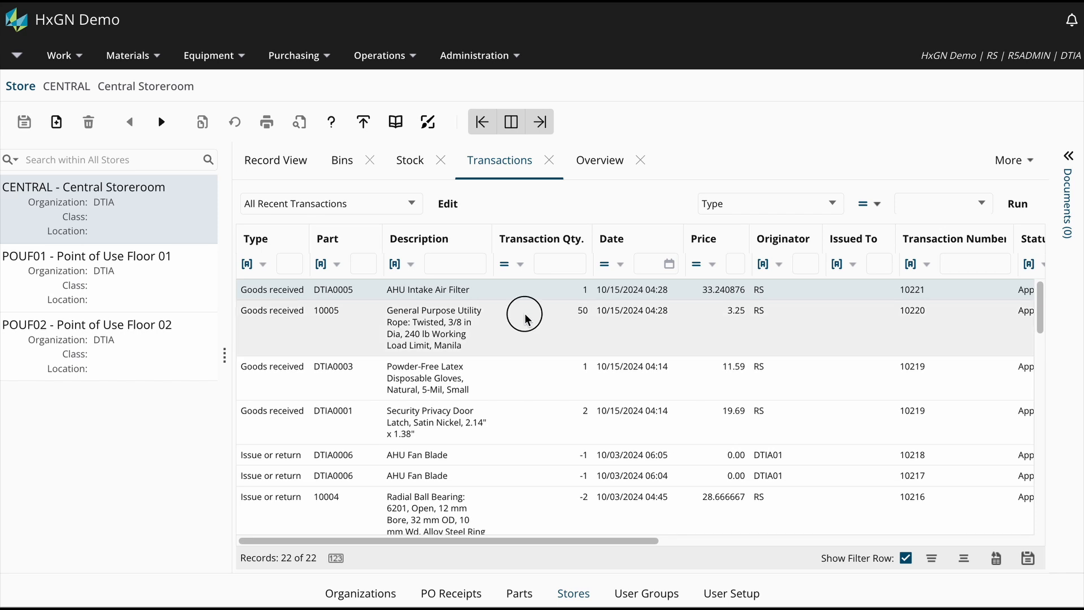
click(525, 314)
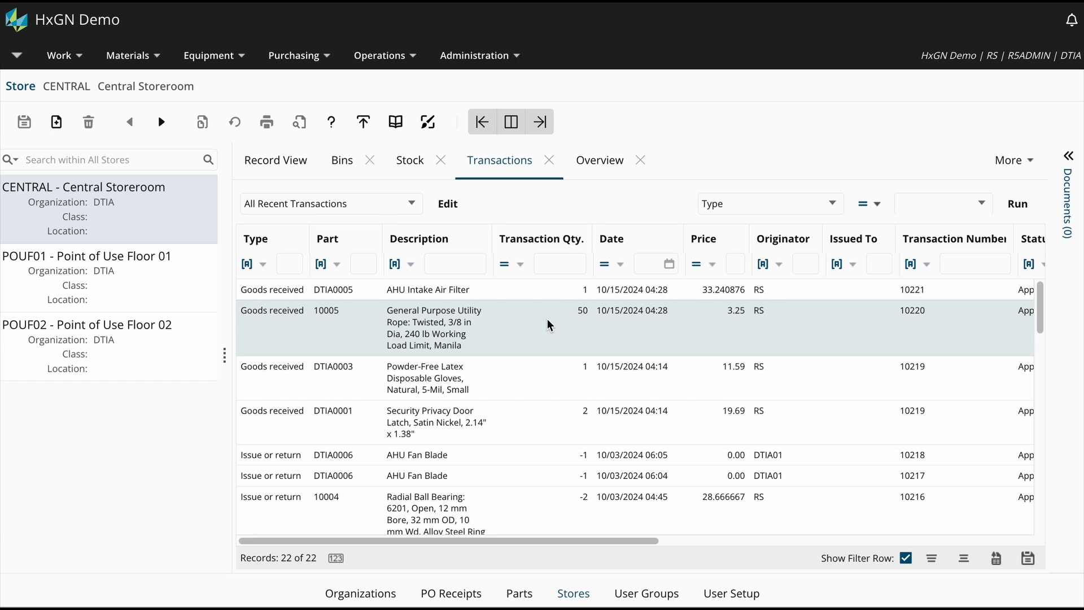
drag(584, 541, 883, 556)
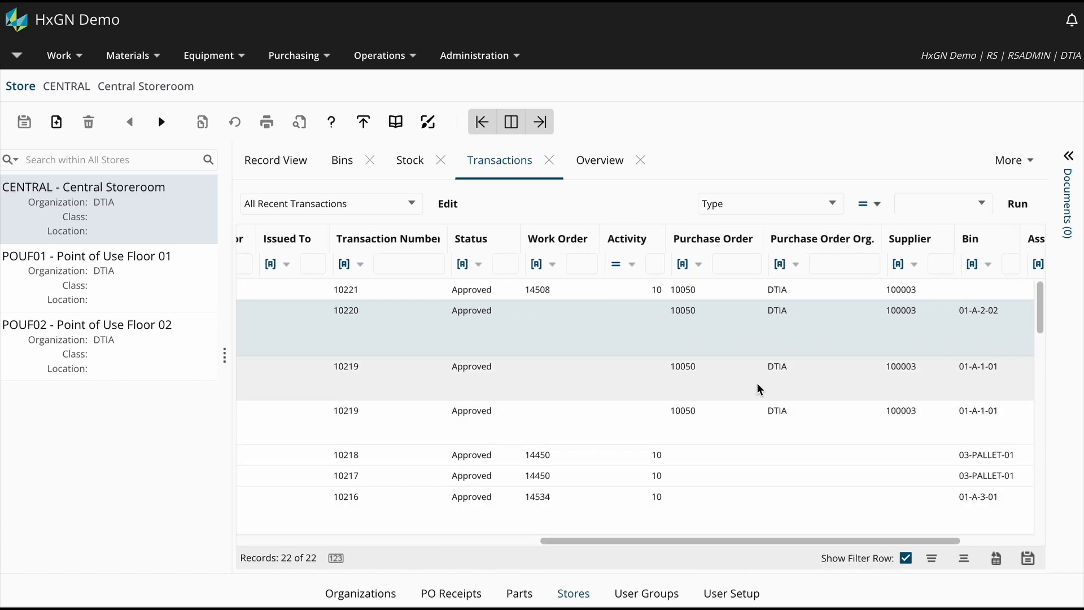